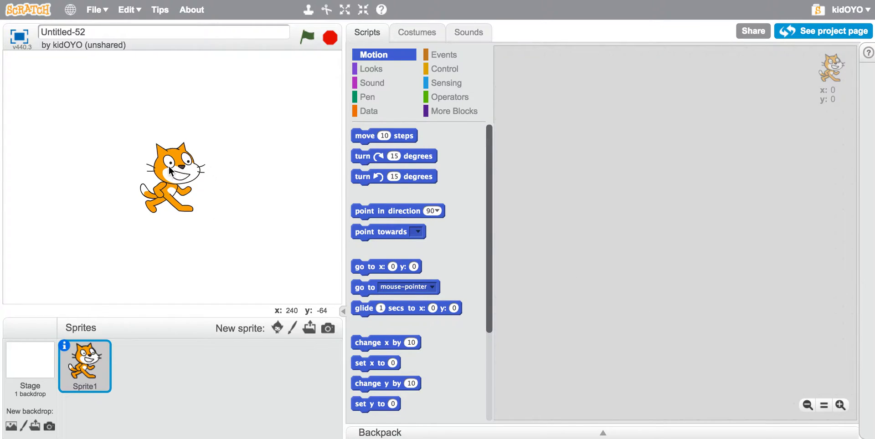
Delete the cat sprite from the stage and create a new blank sprite in the paint editor.
left_click(327, 11)
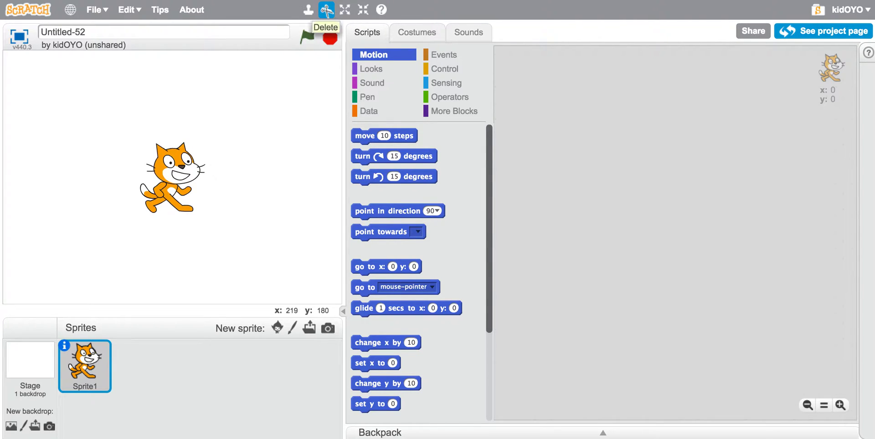
left_click(161, 173)
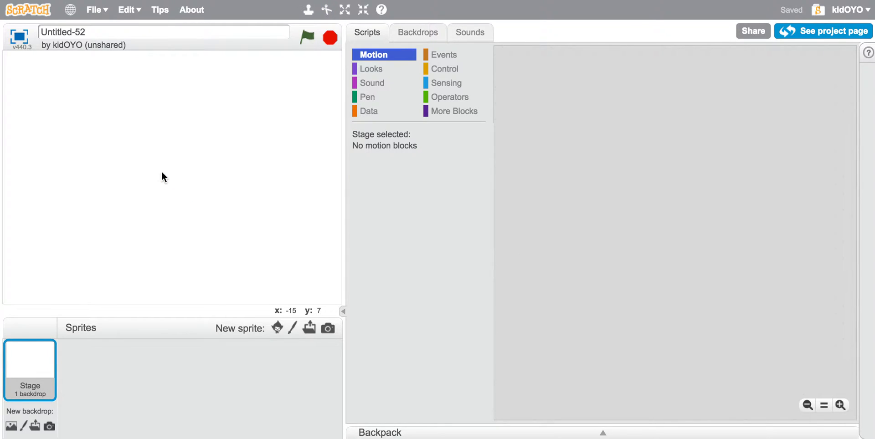
left_click(292, 328)
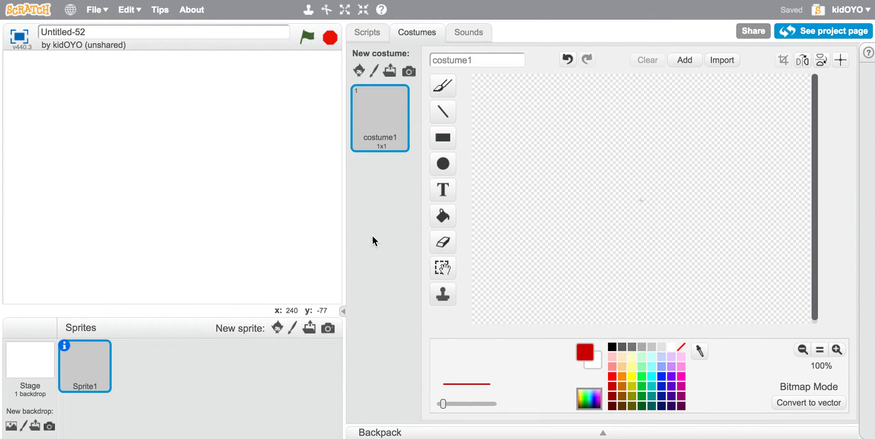
Shrink the stage to give the paint editor more room, and try zooming the canvas to 400% and back to 100%.
left_click(343, 311)
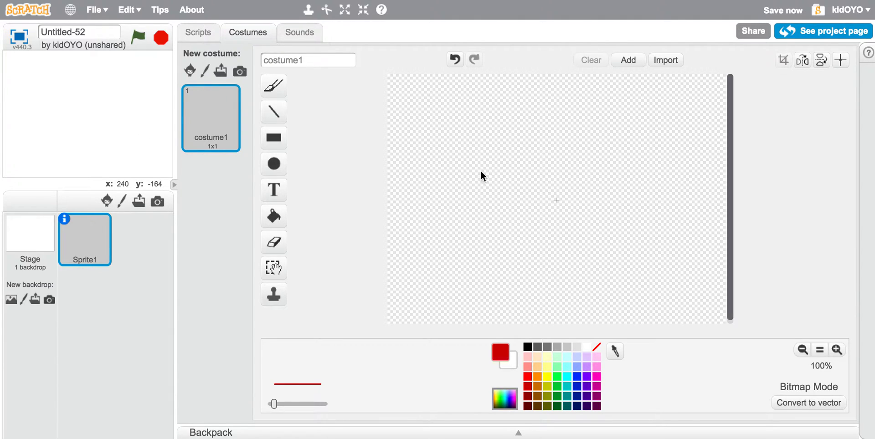
left_click(836, 350)
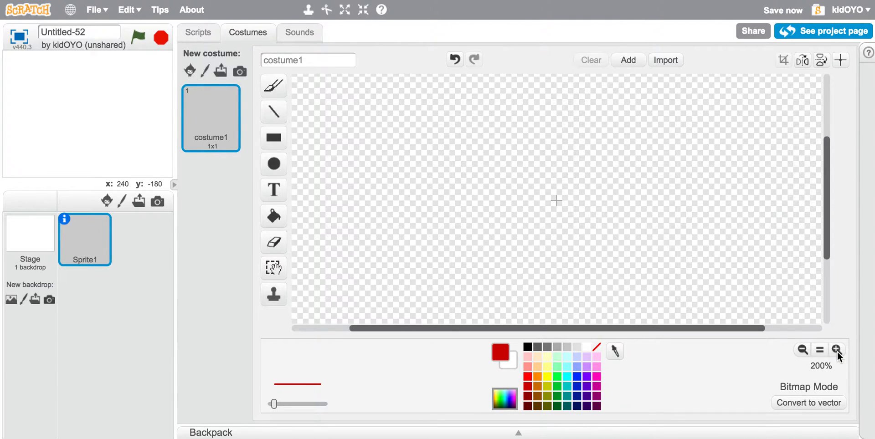
left_click(836, 349)
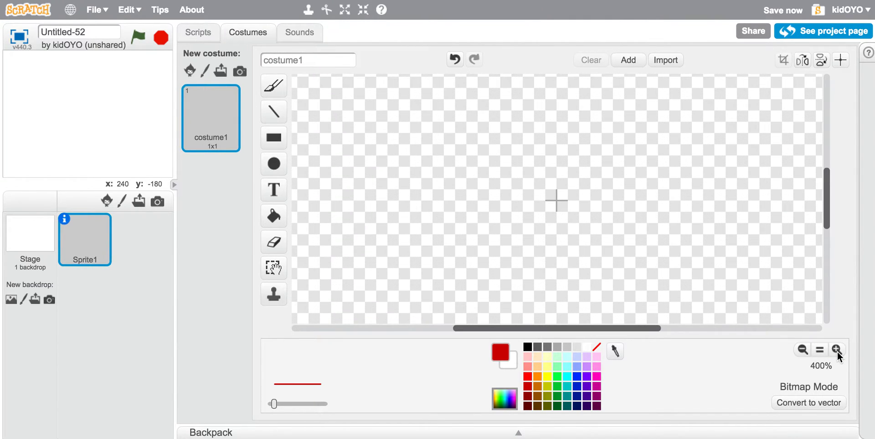
left_click(803, 349)
left_click(802, 349)
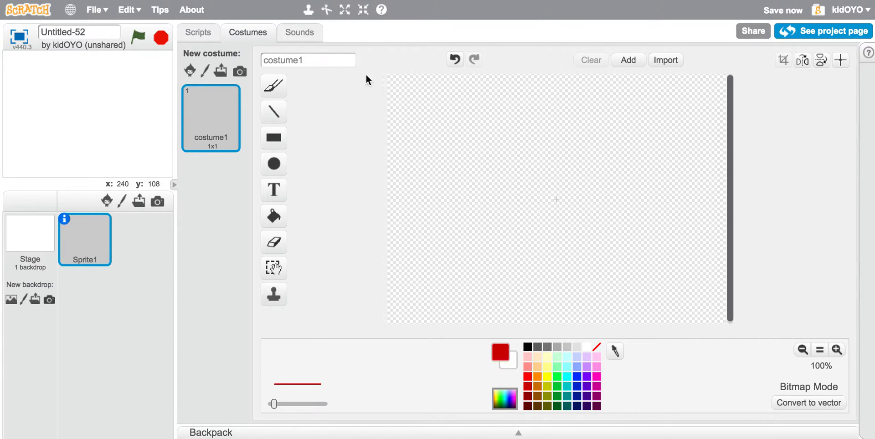
Pick the Brush and try it with light grey and red, setting the line width to thickest and back to thinnest.
left_click(283, 85)
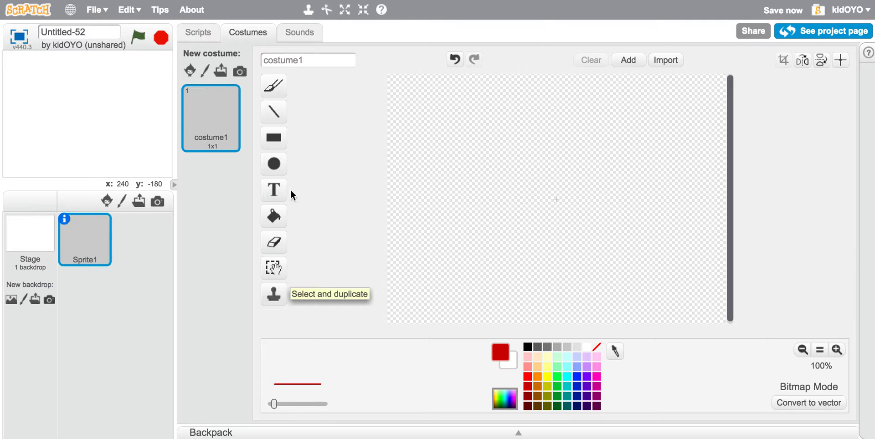
left_click(275, 86)
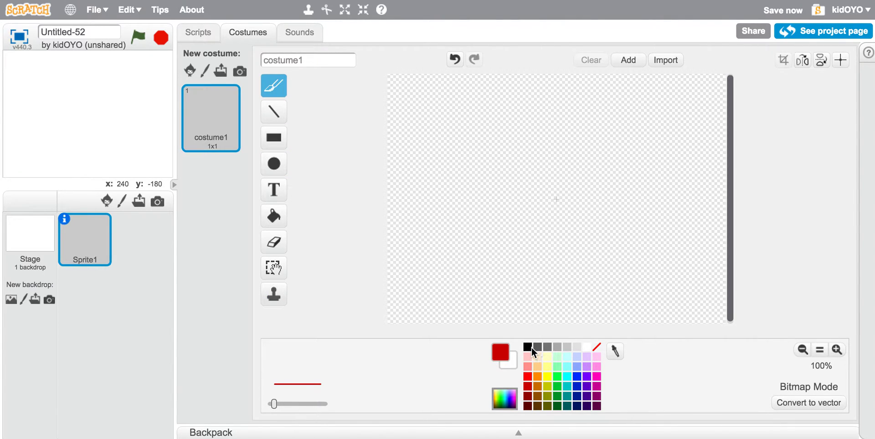
left_click(574, 347)
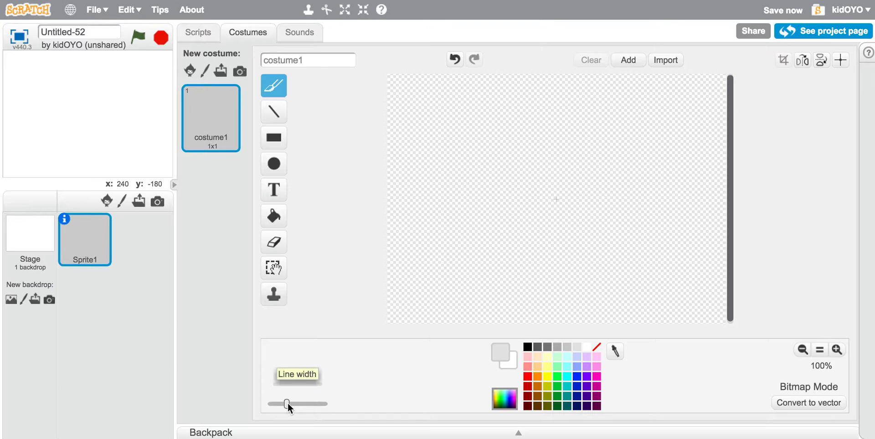
left_click_drag(307, 403, 324, 403)
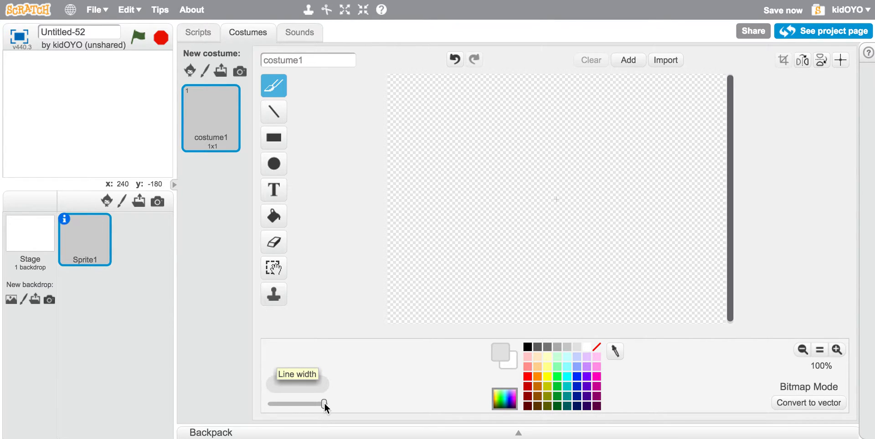
left_click(528, 375)
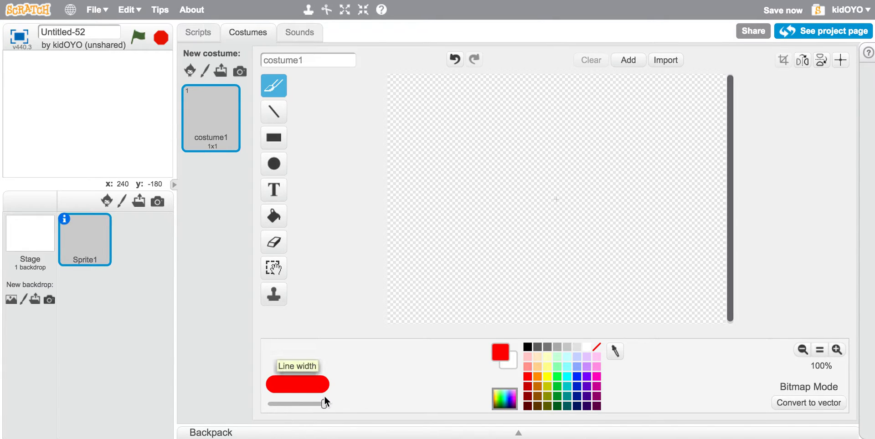
left_click_drag(323, 404, 276, 401)
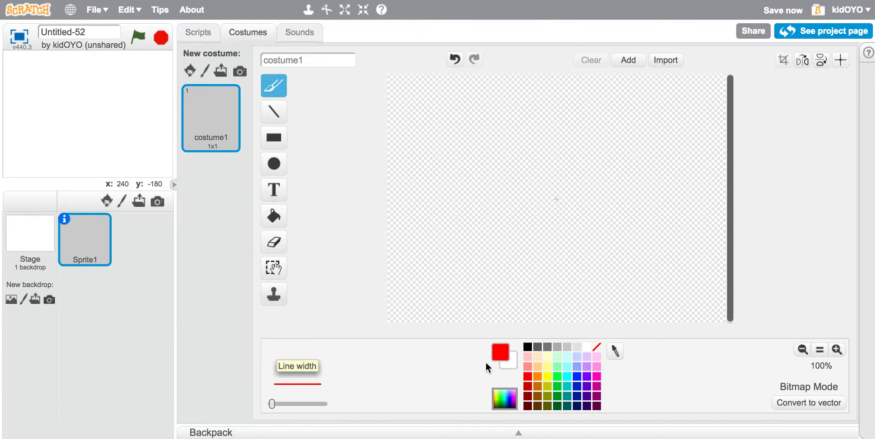
Paint a thin light orange loop and a circle at a medium line width with the Brush, and undo both strokes.
left_click(535, 367)
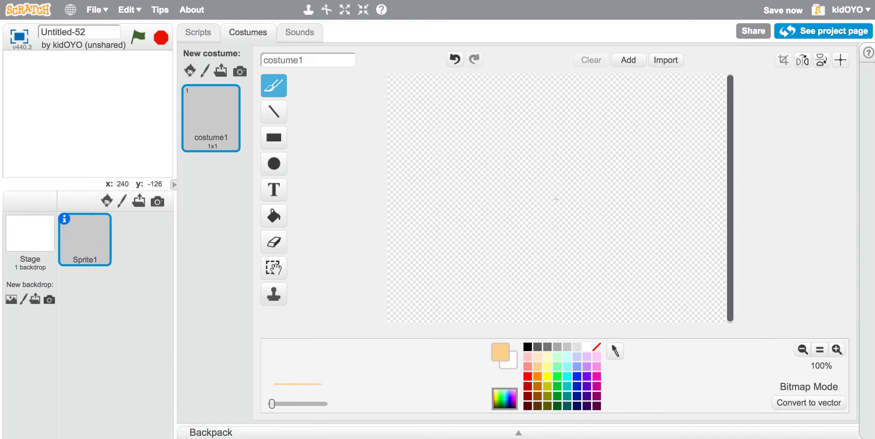
mouse_move(500, 149)
left_mouse_down()
mouse_move(569, 189)
mouse_move(576, 226)
mouse_move(528, 223)
mouse_move(565, 161)
left_mouse_up()
left_click_drag(272, 404, 303, 402)
mouse_move(520, 175)
left_mouse_down()
mouse_move(534, 160)
mouse_move(608, 214)
mouse_move(521, 232)
mouse_move(524, 169)
left_mouse_up()
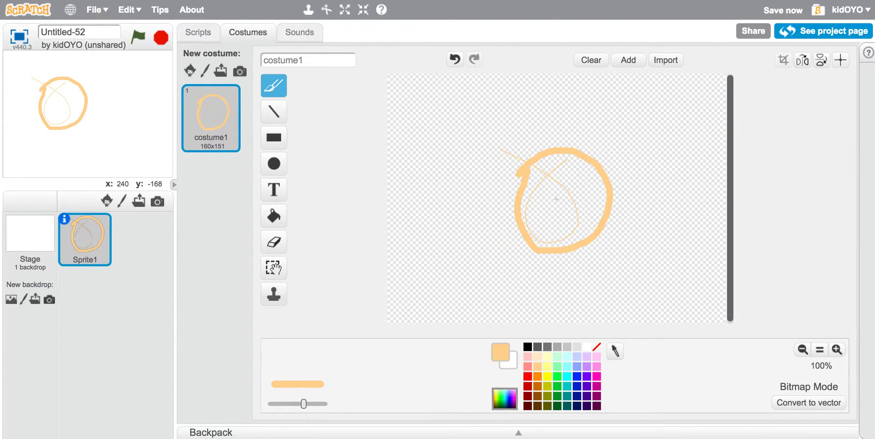
left_click(458, 60)
left_click(458, 60)
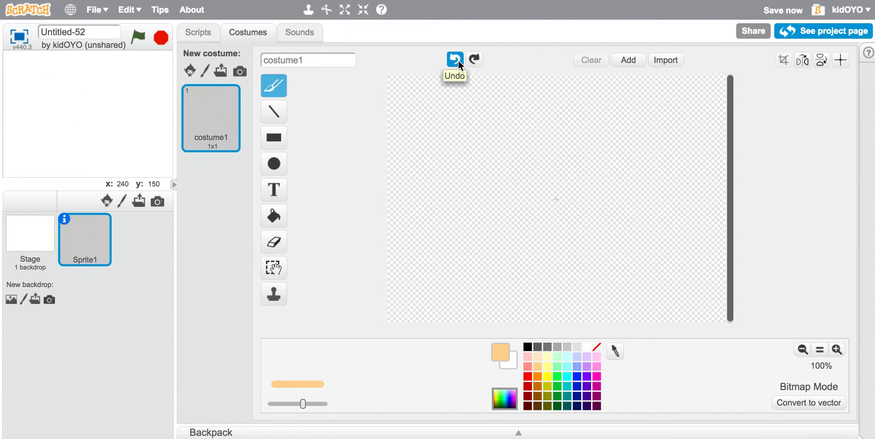
Draw crossing vertical, horizontal and diagonal light orange lines with the Line tool, and clear the canvas.
left_click(276, 110)
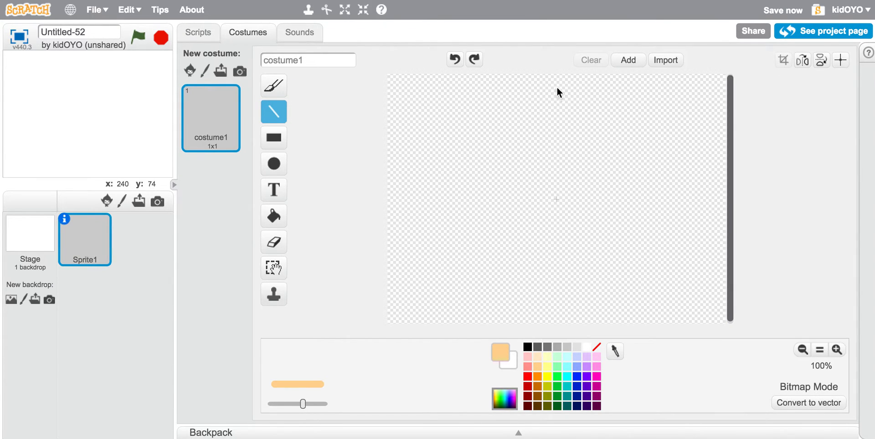
left_click_drag(557, 85, 559, 308)
left_click_drag(450, 157, 670, 147)
left_click_drag(520, 234, 591, 131)
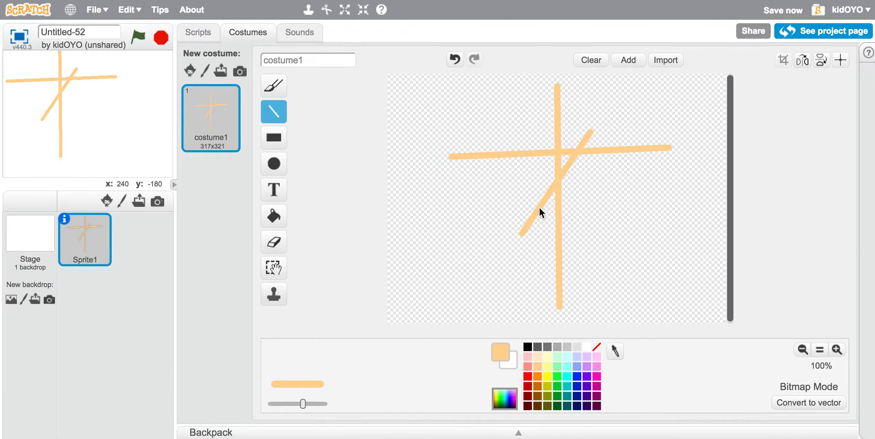
left_click(588, 63)
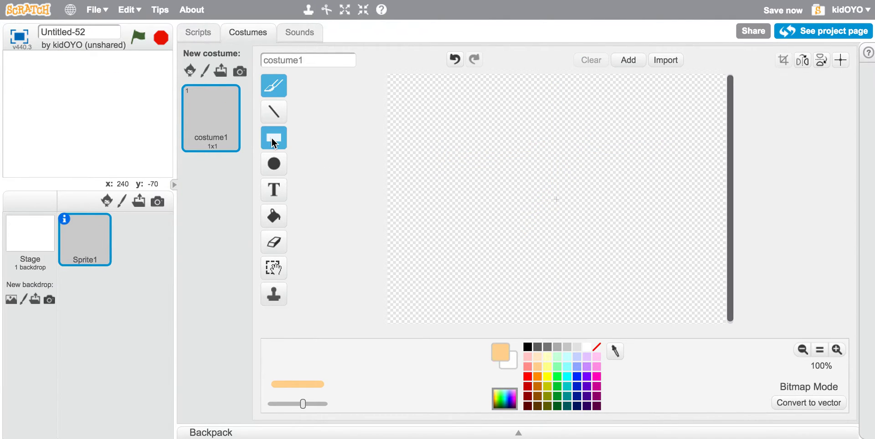
Draw an outlined light orange rectangle of about 157 by 74 pixels in the canvas's upper-left area.
left_click(271, 137)
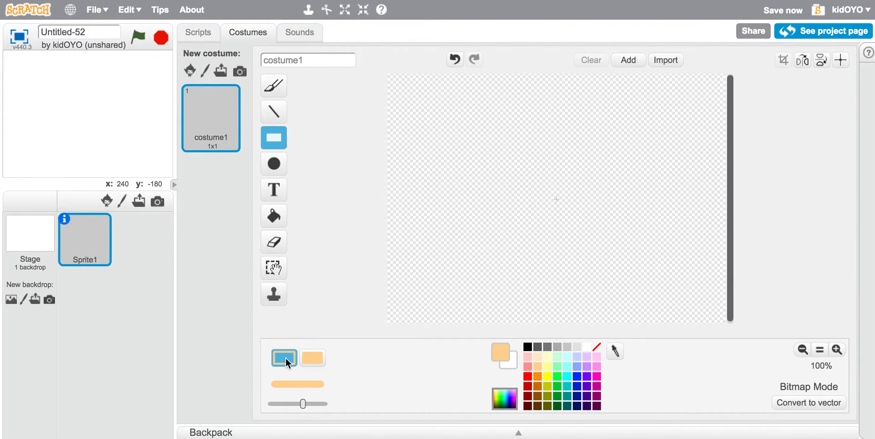
mouse_move(425, 110)
left_mouse_down()
mouse_move(438, 168)
mouse_move(535, 162)
left_mouse_up()
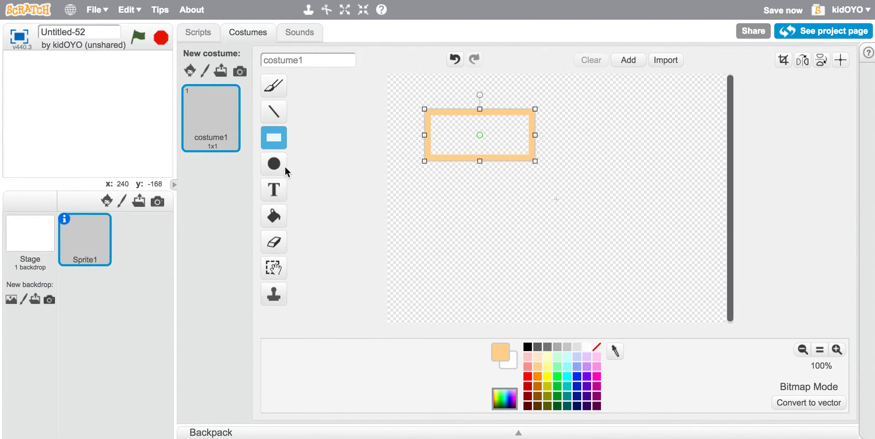
left_click(278, 138)
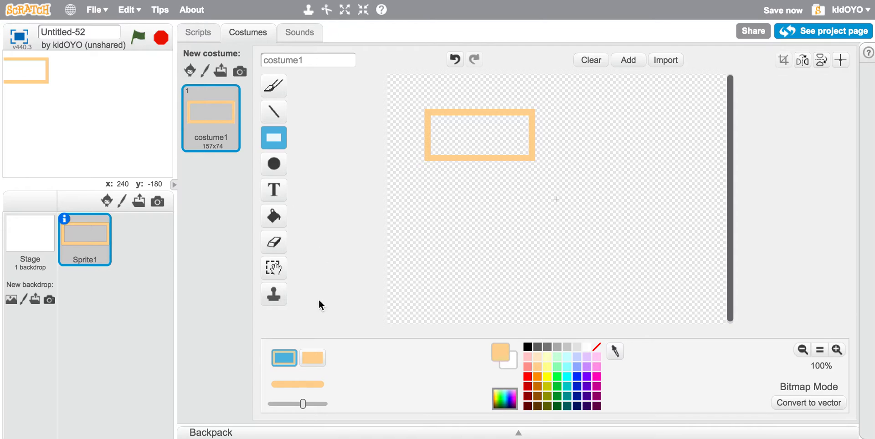
Draw a solid light orange rectangle below the outlined one and rotate it slightly counterclockwise.
left_click(312, 358)
mouse_move(474, 189)
left_mouse_down()
mouse_move(484, 260)
mouse_move(571, 260)
left_mouse_up()
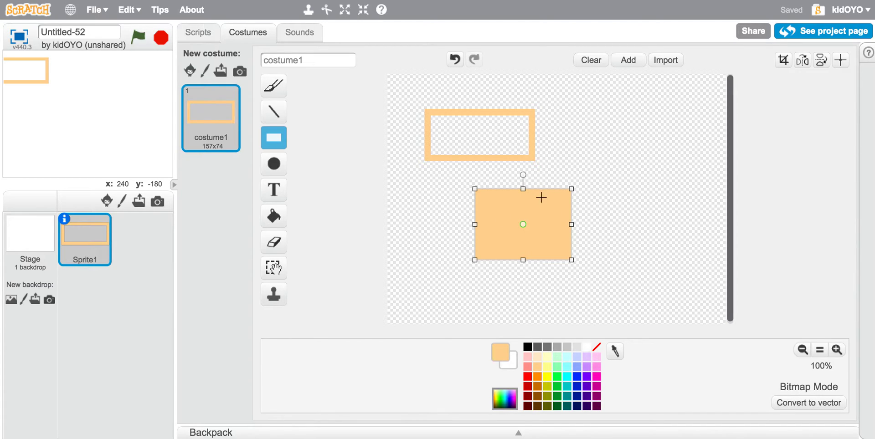
mouse_move(522, 174)
left_mouse_down()
mouse_move(480, 172)
mouse_move(578, 193)
mouse_move(572, 244)
mouse_move(481, 277)
mouse_move(460, 193)
mouse_move(540, 178)
mouse_move(519, 174)
left_mouse_up()
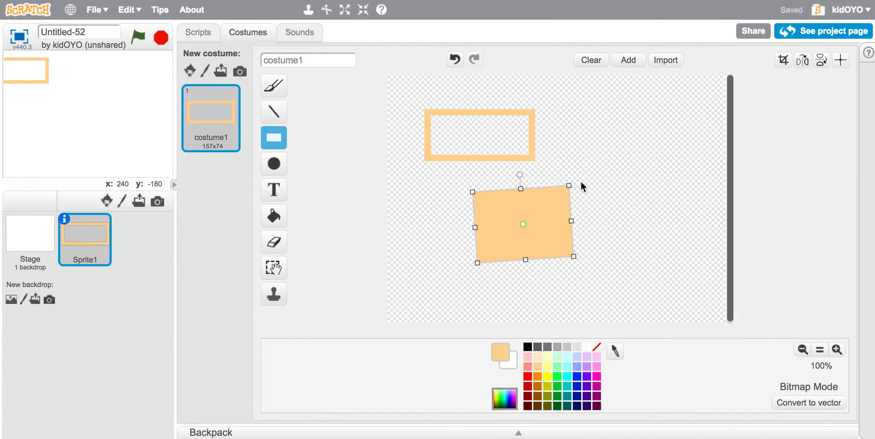
Resize the tilted solid rectangle to a smaller width and height and place it on the canvas.
mouse_move(568, 185)
left_mouse_down()
mouse_move(505, 237)
mouse_move(572, 184)
left_mouse_up()
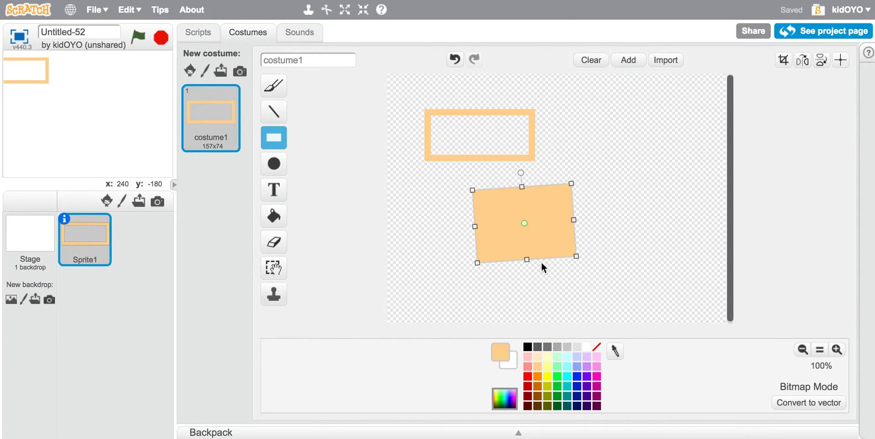
left_click_drag(523, 256, 524, 231)
left_click_drag(572, 205, 543, 211)
left_click(629, 202)
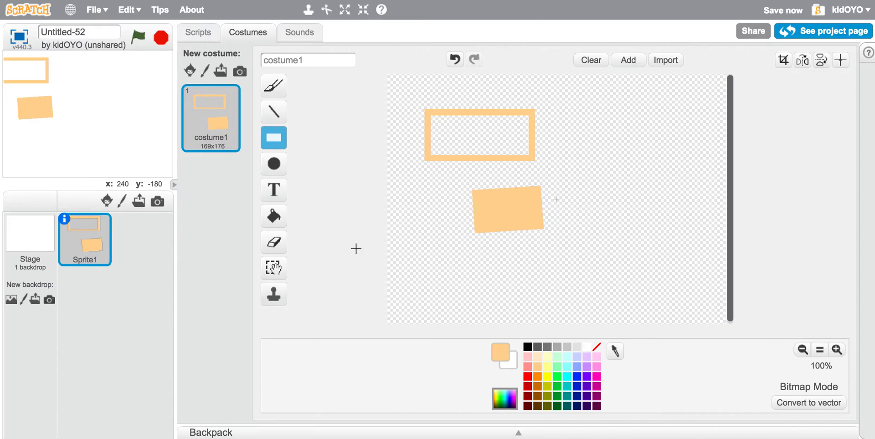
Select the area around the solid rectangle, rotate it, and clear both rectangles from the canvas.
left_click(274, 269)
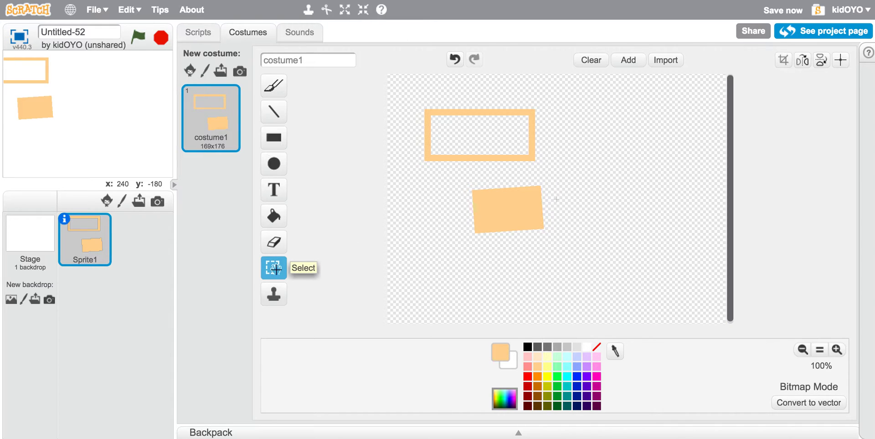
left_click_drag(465, 202, 562, 250)
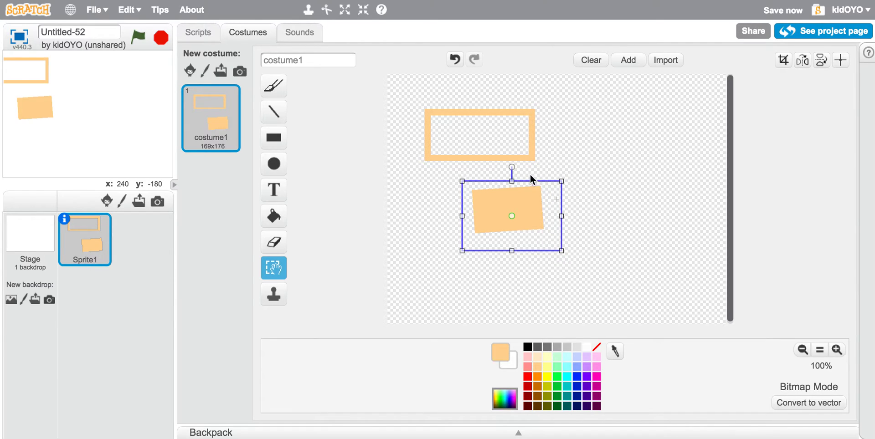
mouse_move(511, 166)
left_mouse_down()
mouse_move(523, 162)
mouse_move(508, 164)
mouse_move(469, 233)
mouse_move(591, 178)
mouse_move(439, 218)
mouse_move(484, 248)
left_mouse_up()
left_click(646, 169)
left_click(590, 61)
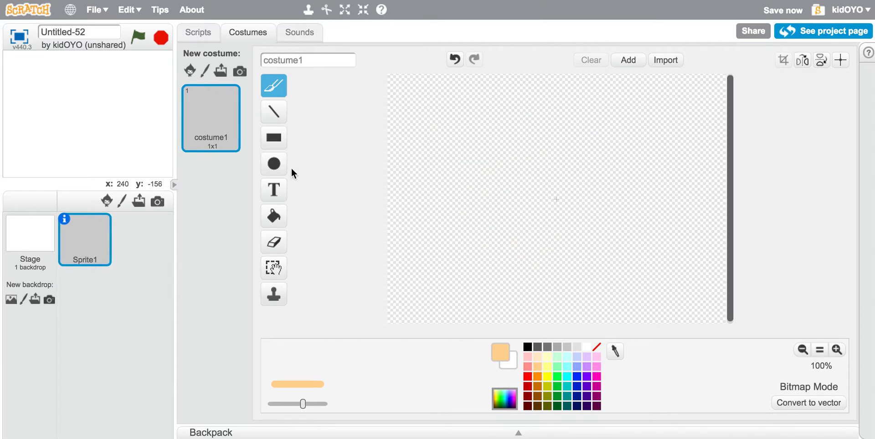
Draw an outlined light orange circle of about 97 by 96 pixels in the canvas's upper-left area.
left_click(272, 166)
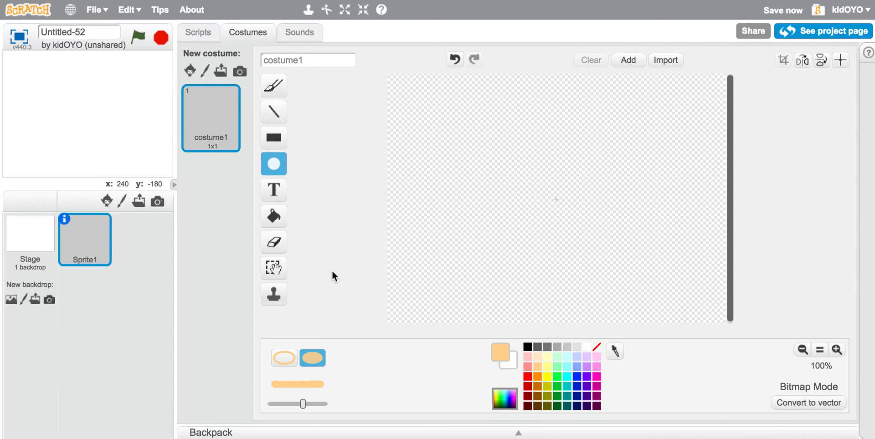
left_click(286, 359)
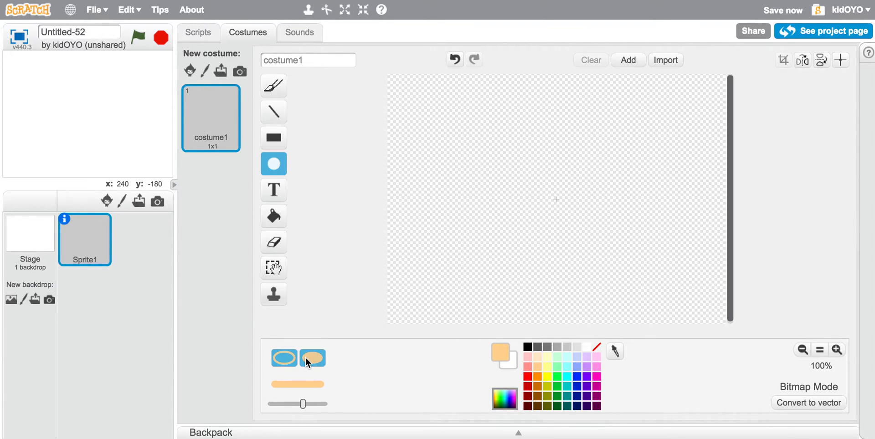
mouse_move(458, 109)
left_mouse_down()
mouse_move(487, 165)
mouse_move(521, 172)
left_mouse_up()
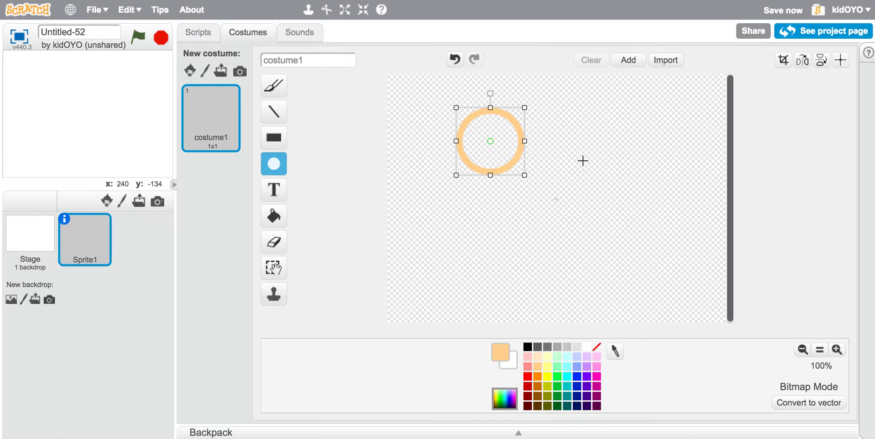
Draw a larger outlined circle to the lower right of the first and place it on the canvas.
left_click_drag(570, 147, 634, 252)
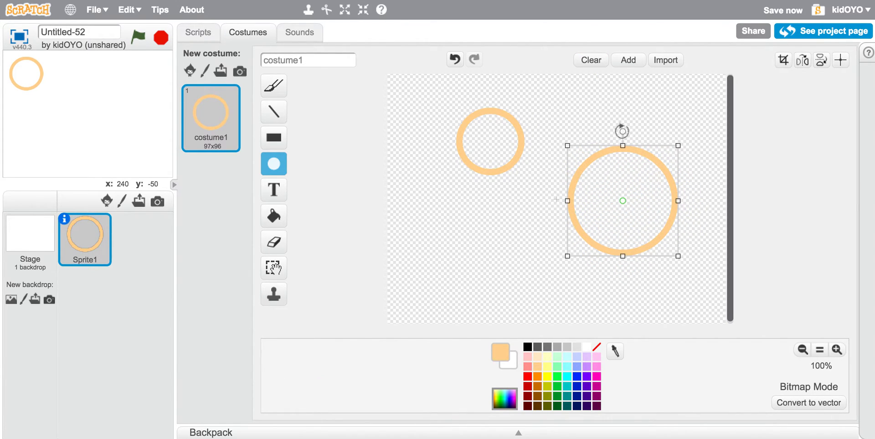
mouse_move(622, 131)
left_mouse_down()
mouse_move(701, 179)
mouse_move(587, 279)
mouse_move(615, 121)
mouse_move(698, 203)
mouse_move(666, 143)
mouse_move(607, 129)
mouse_move(622, 130)
left_mouse_up()
left_click(487, 215)
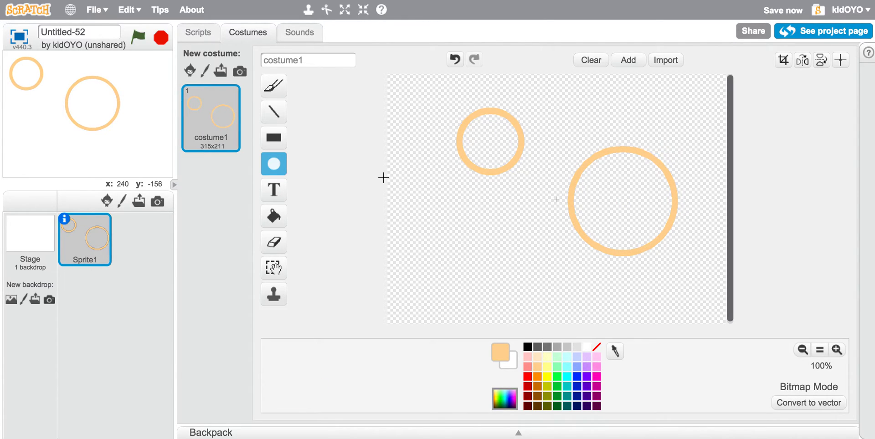
Swap the two paint colours, set the primary colour to red, and fill the smaller circle with solid red.
left_click(275, 216)
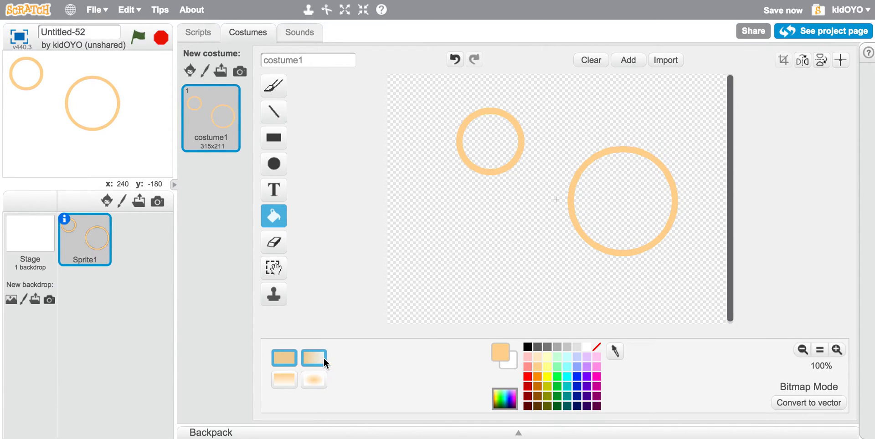
left_click(515, 365)
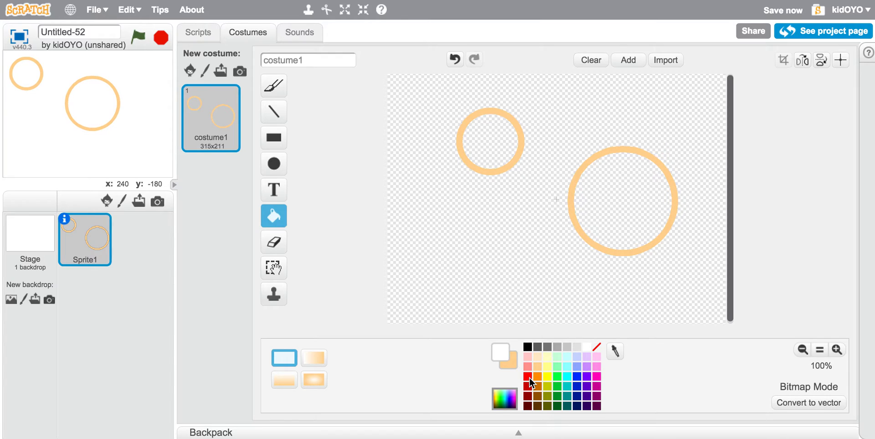
left_click(529, 378)
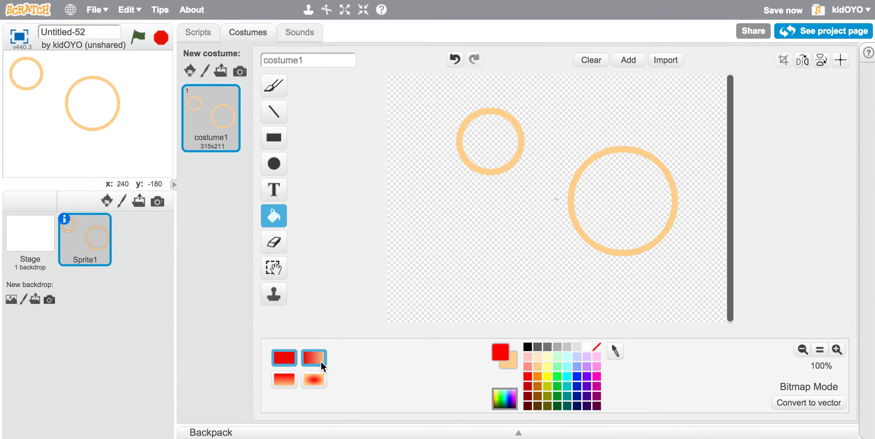
left_click(480, 150)
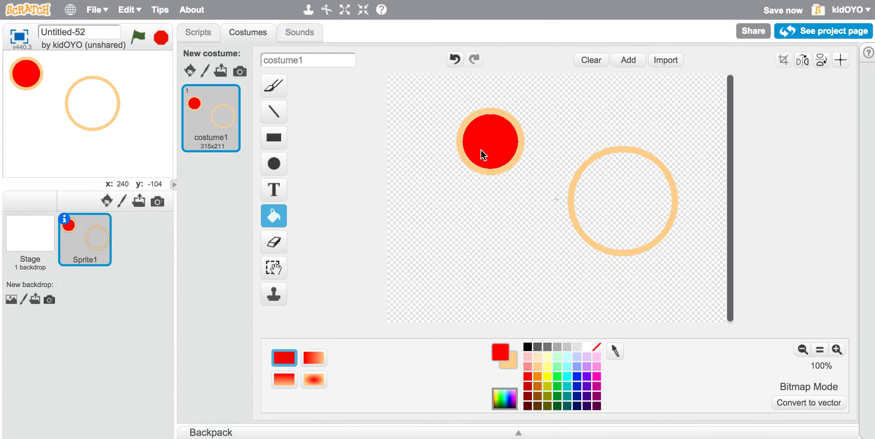
Undo the solid fill and fill the smaller circle with a horizontal gradient from red to light orange.
left_click(449, 64)
left_click(315, 358)
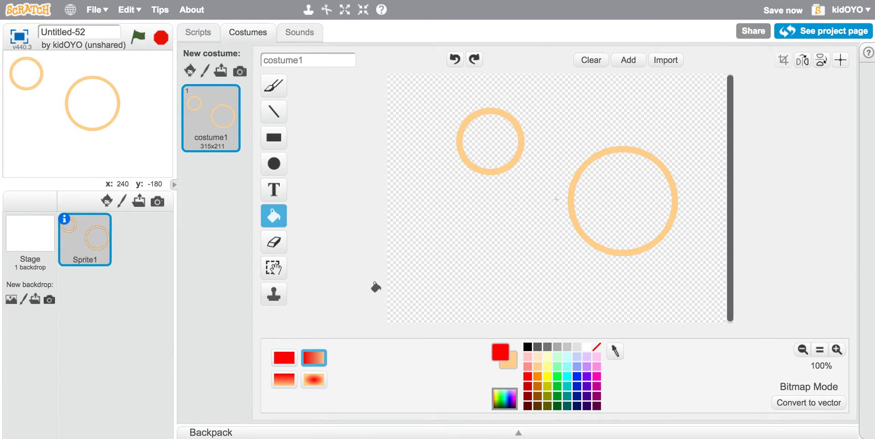
left_click(469, 142)
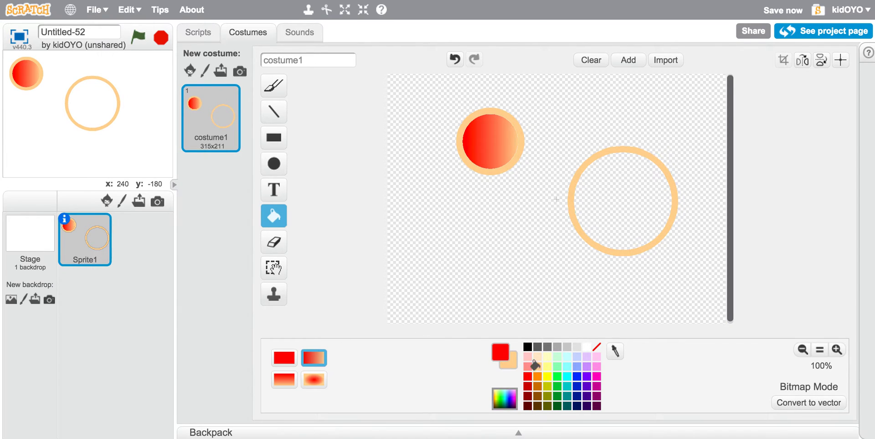
Set up a radial gradient fill with cyan as the primary colour and red as the secondary colour.
left_click(277, 190)
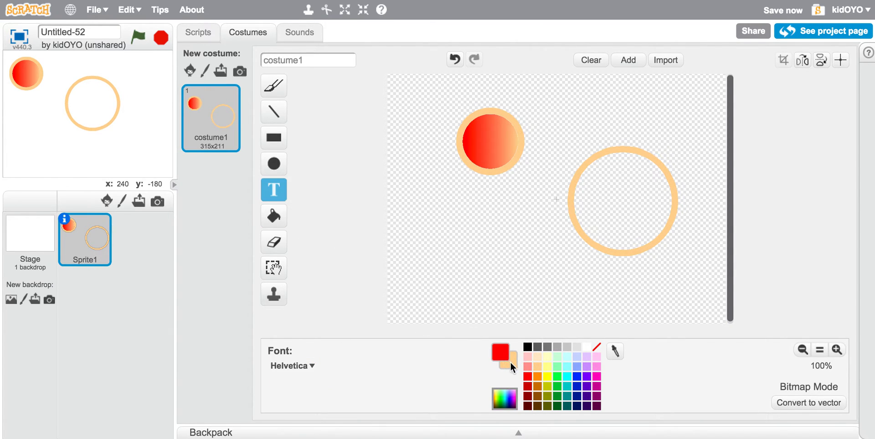
left_click(271, 218)
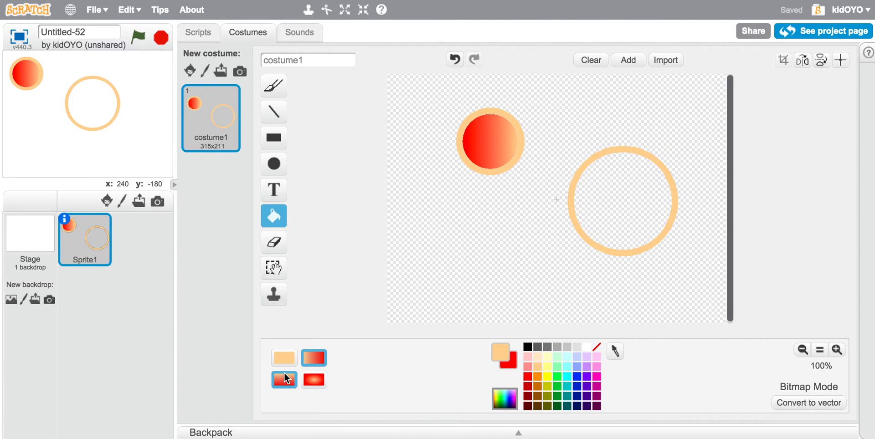
left_click(321, 384)
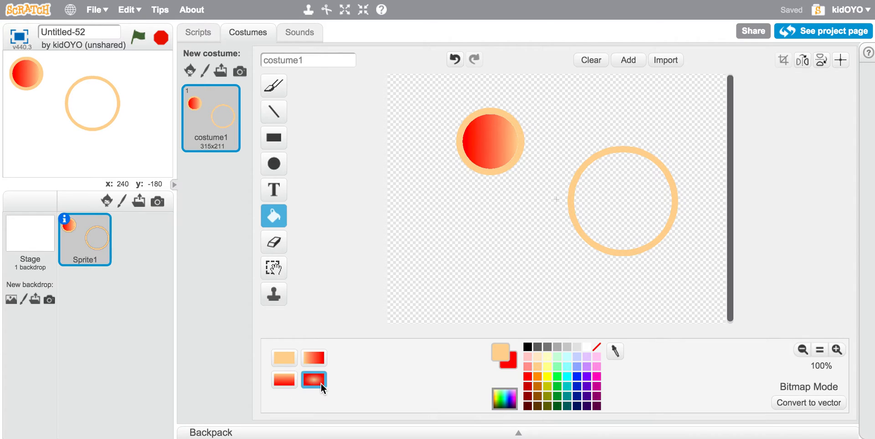
left_click(569, 375)
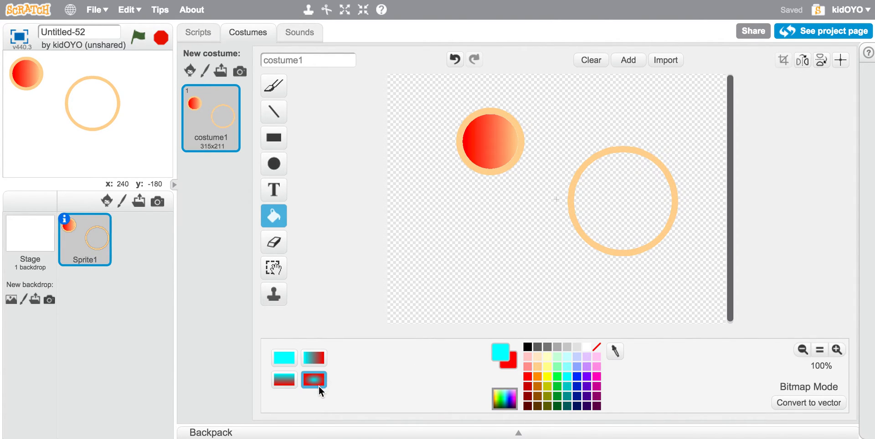
Swap the primary and secondary colours back and forth to compare the radial gradient directions.
left_click(508, 361)
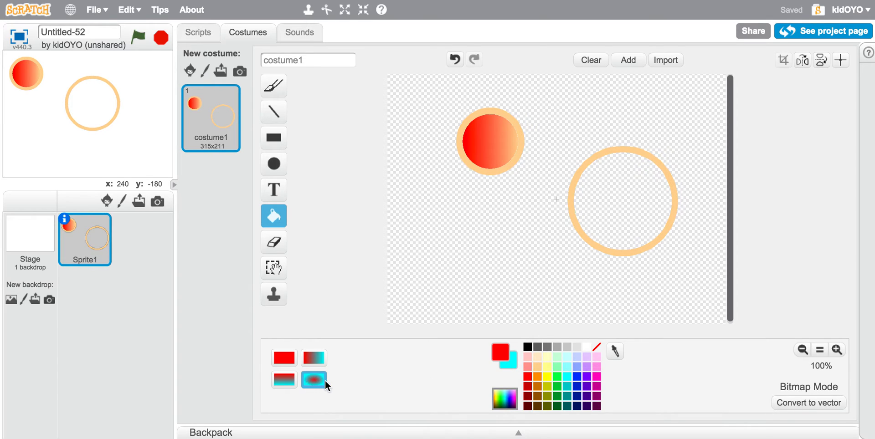
left_click(510, 363)
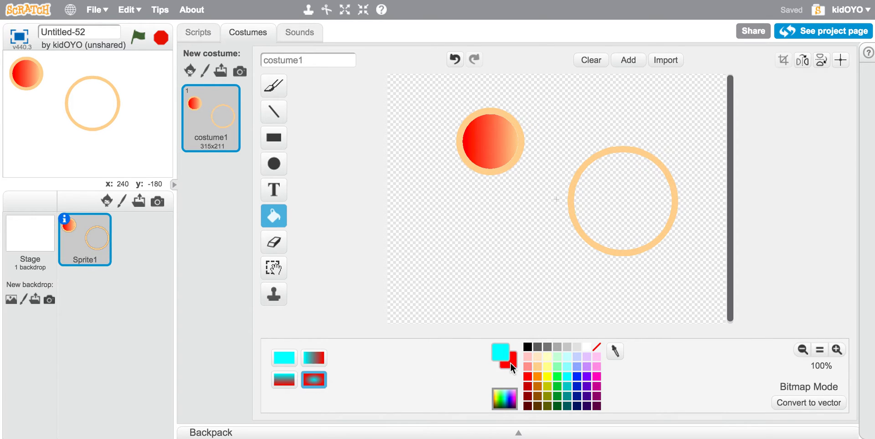
left_click(511, 362)
left_click(510, 362)
left_click(511, 362)
left_click(510, 363)
Choose light blue from the full colour spectrum and fill several spots in the larger circle with a light-blue-to-red radial gradient.
left_click(518, 400)
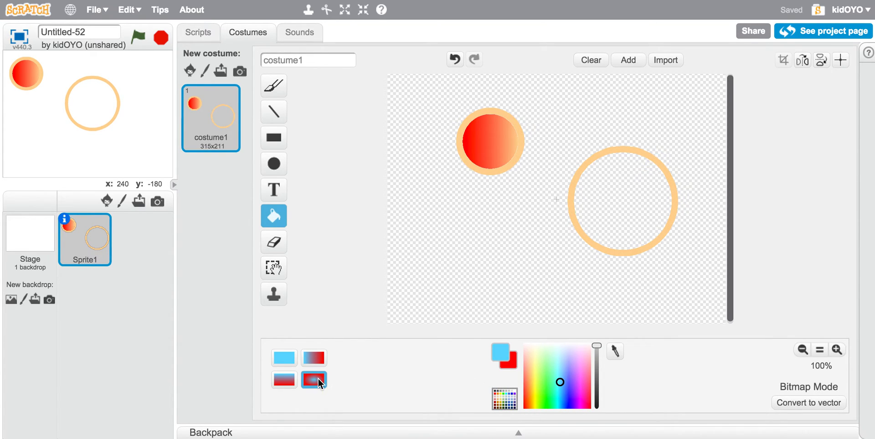
left_click(626, 196)
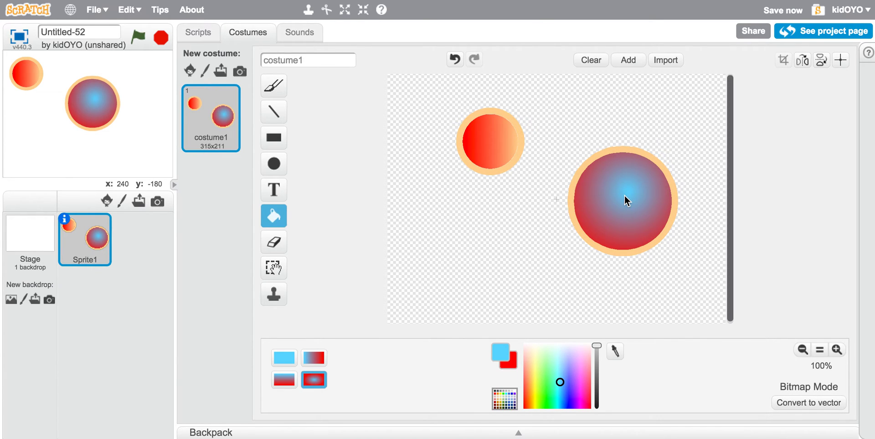
left_click(594, 211)
left_click(605, 242)
left_click(618, 246)
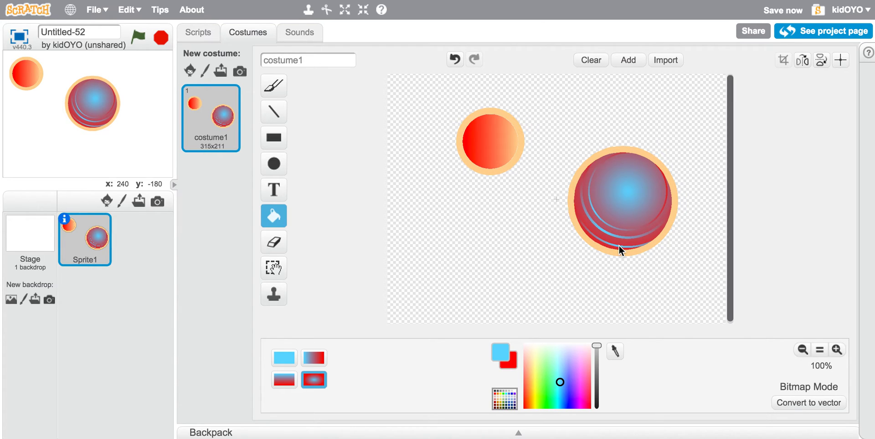
left_click(636, 178)
Apply the light-blue-to-red radial gradient fill at several spots inside the smaller circle.
left_click(486, 156)
left_click(485, 154)
left_click(477, 152)
left_click(511, 147)
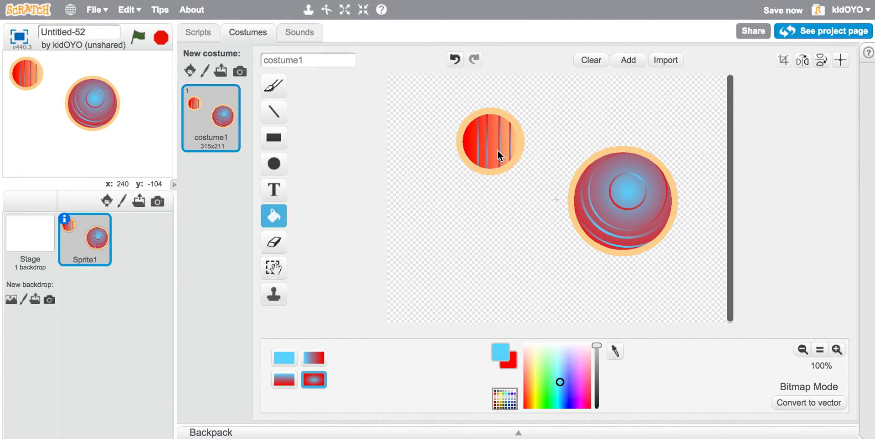
Erase an irregular patch from the middle of the smaller circle.
left_click(275, 239)
mouse_move(493, 120)
left_mouse_down()
mouse_move(488, 151)
mouse_move(482, 143)
mouse_move(501, 146)
mouse_move(496, 141)
left_mouse_up()
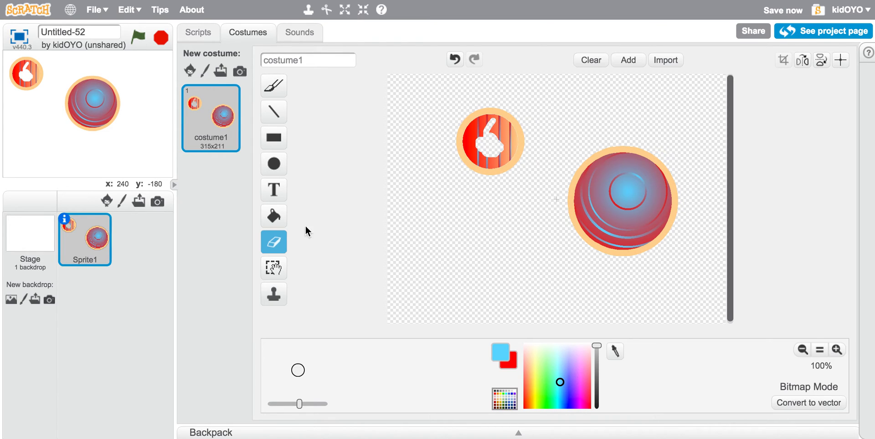
Select the left half of the smaller circle, move it away to the left, and place it there.
left_click(273, 270)
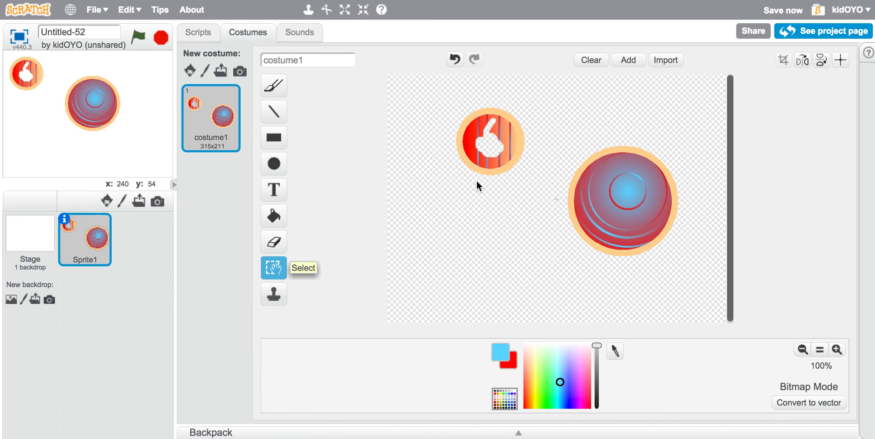
left_click_drag(437, 98, 490, 187)
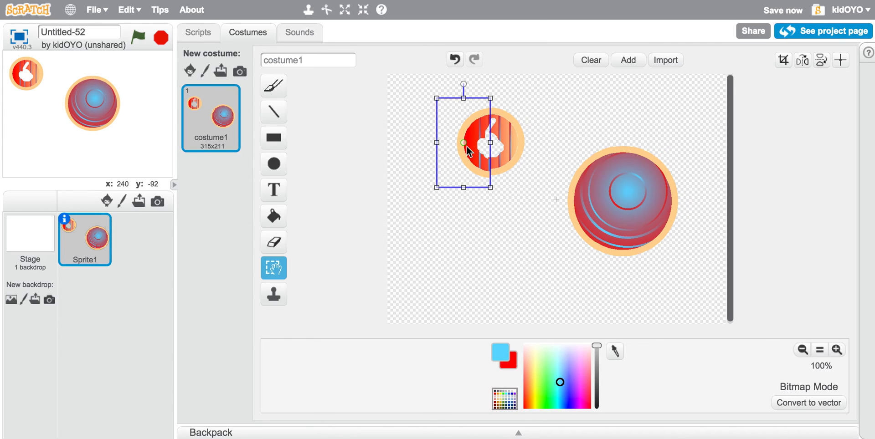
left_click_drag(467, 146, 426, 155)
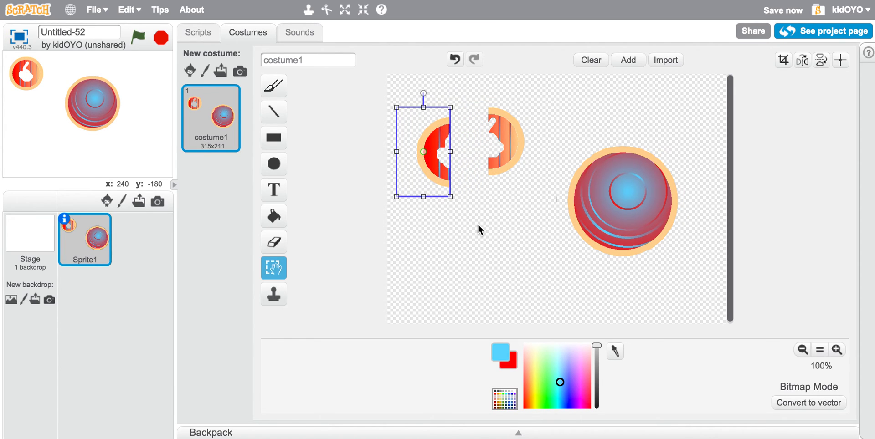
left_click(477, 224)
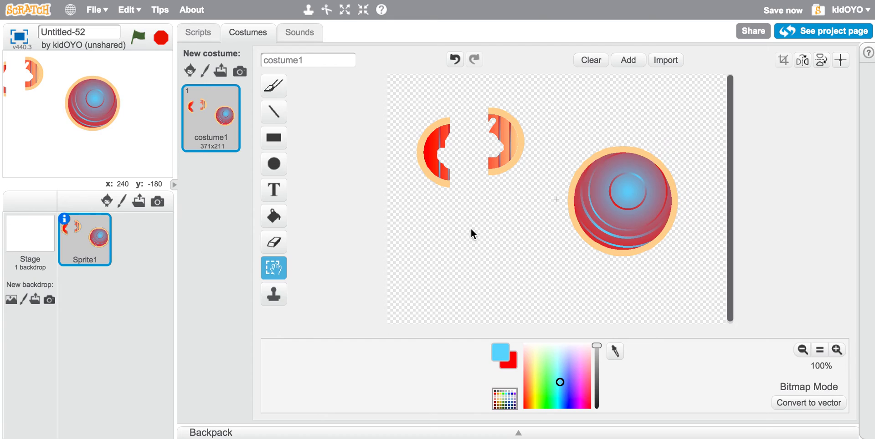
Clear all the artwork from the costume canvas.
left_click(274, 192)
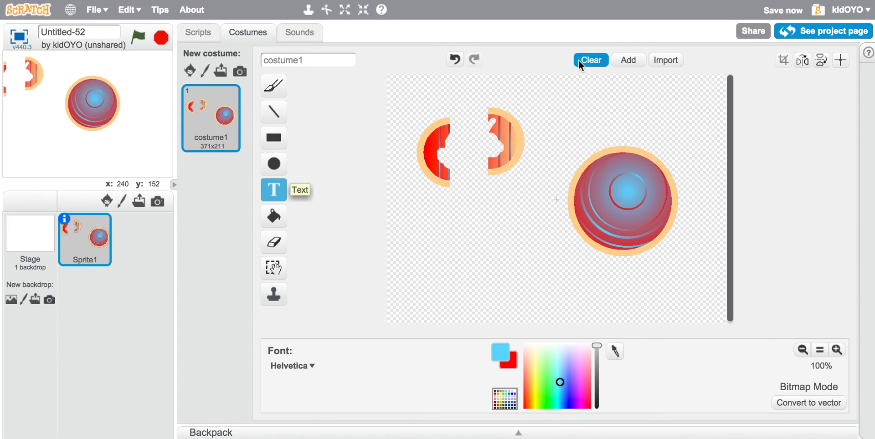
left_click(588, 60)
Add the light blue text "Typing" in the Marker font to the upper-left part of the canvas.
left_click(271, 193)
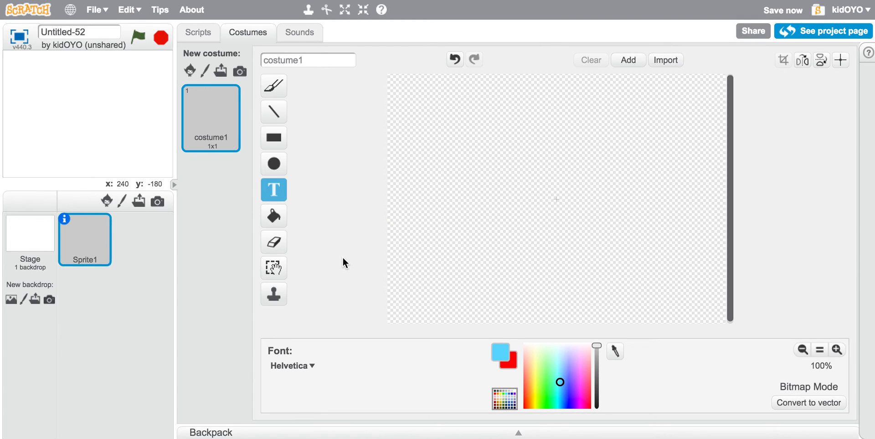
left_click(312, 363)
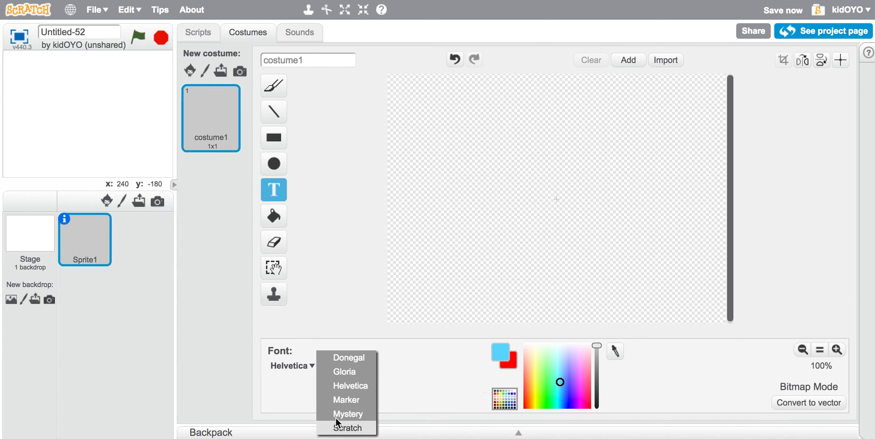
left_click(340, 400)
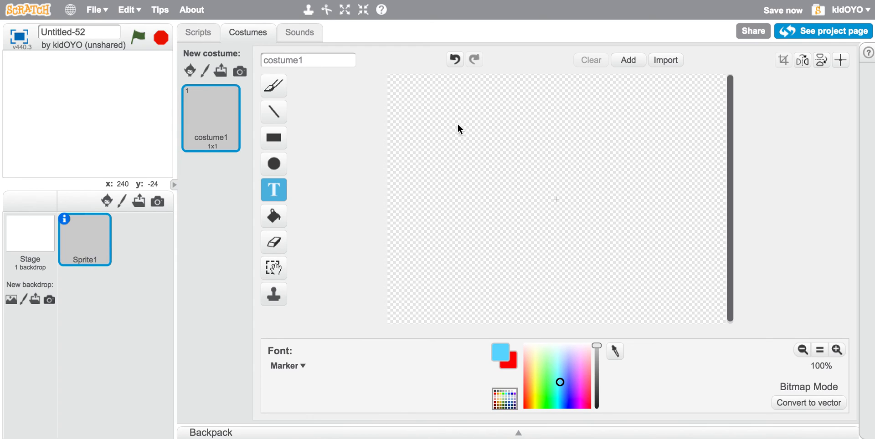
left_click(448, 152)
type("Typing")
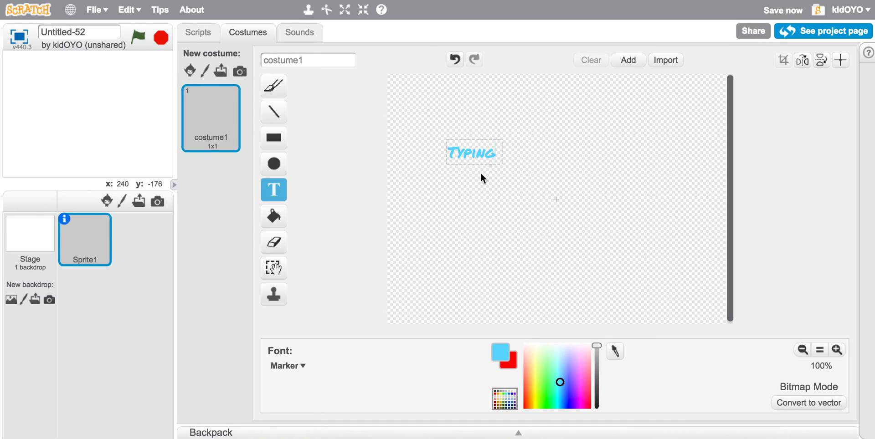
left_click(609, 215)
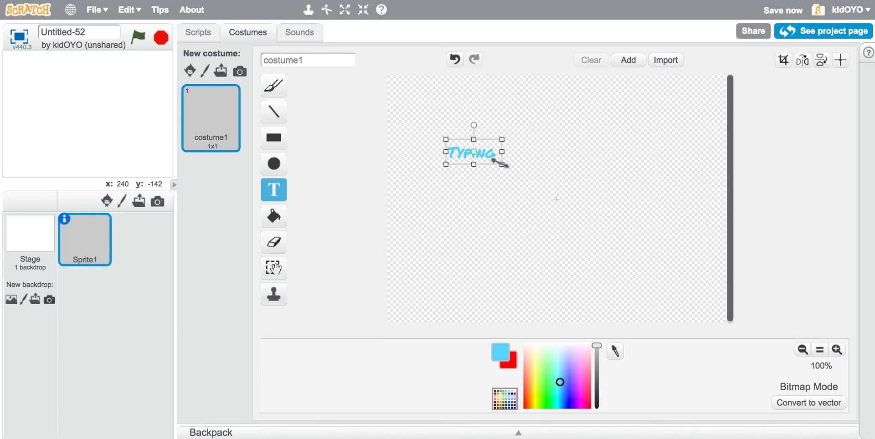
Enlarge the "Typing" text, rotate it counterclockwise, and place it on the canvas at about 245 by 183 pixels.
left_click_drag(501, 164, 669, 247)
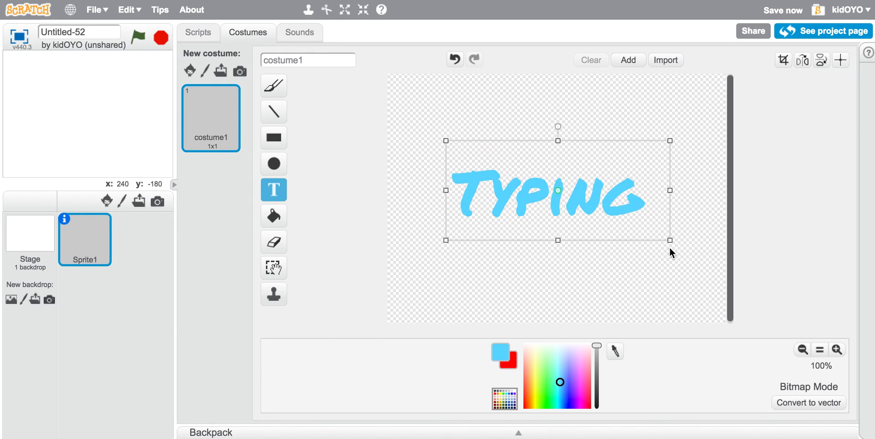
left_click_drag(557, 125, 509, 125)
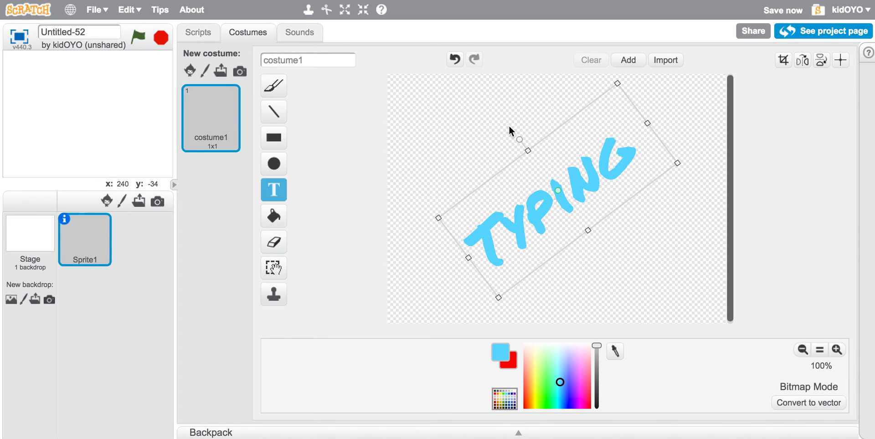
left_click(459, 134)
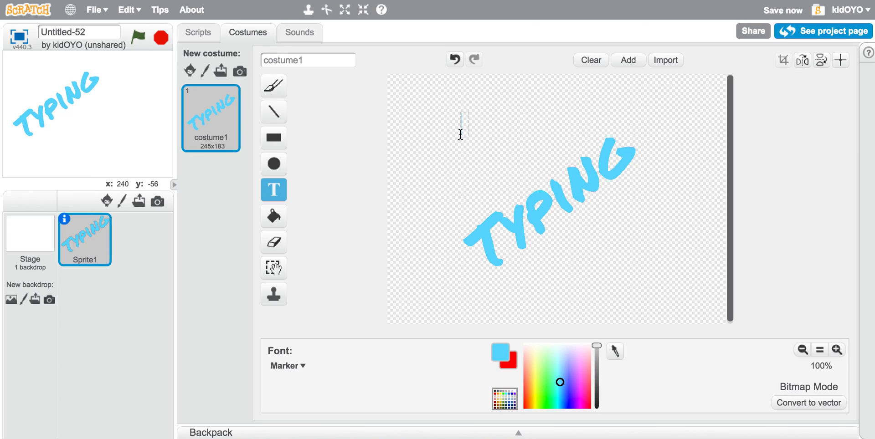
Undo the recent text changes until the rotated "Typing" text is removed from the canvas.
left_click(518, 225)
left_click(456, 60)
left_click(455, 60)
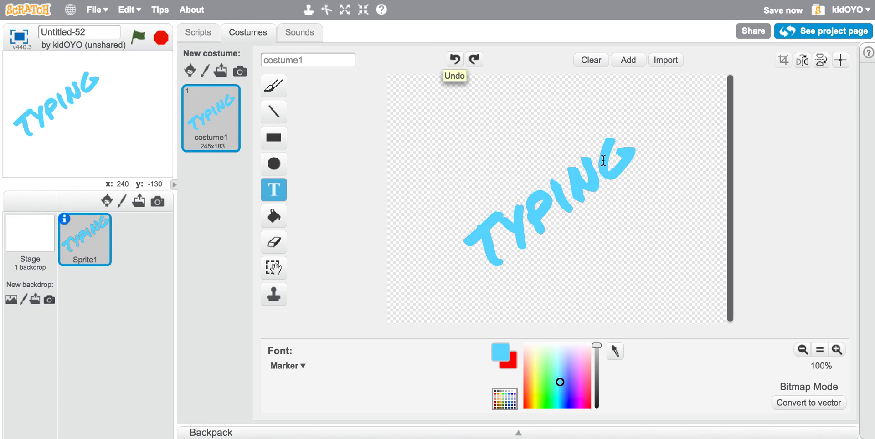
left_click(453, 60)
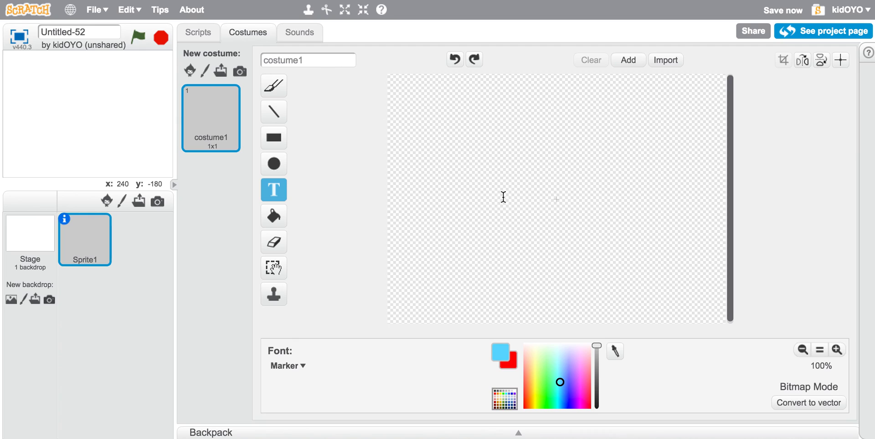